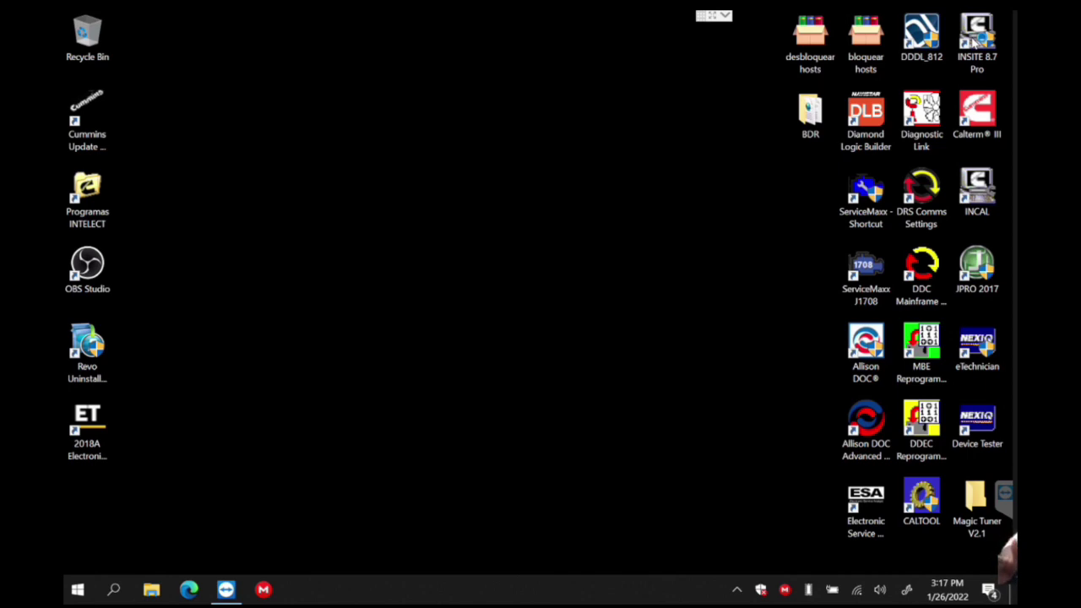
# Drag the INCAL and INSITE 8.7 Pro icons from the right column into the upper-middle desktop area
pyautogui.moveTo(977, 192); pyautogui.dragTo(473, 126)
pyautogui.moveTo(978, 43)
pyautogui.mouseDown()
pyautogui.moveTo(534, 135)
pyautogui.moveTo(420, 118)
pyautogui.mouseUp()
pyautogui.moveTo(978, 115); pyautogui.dragTo(980, 38)
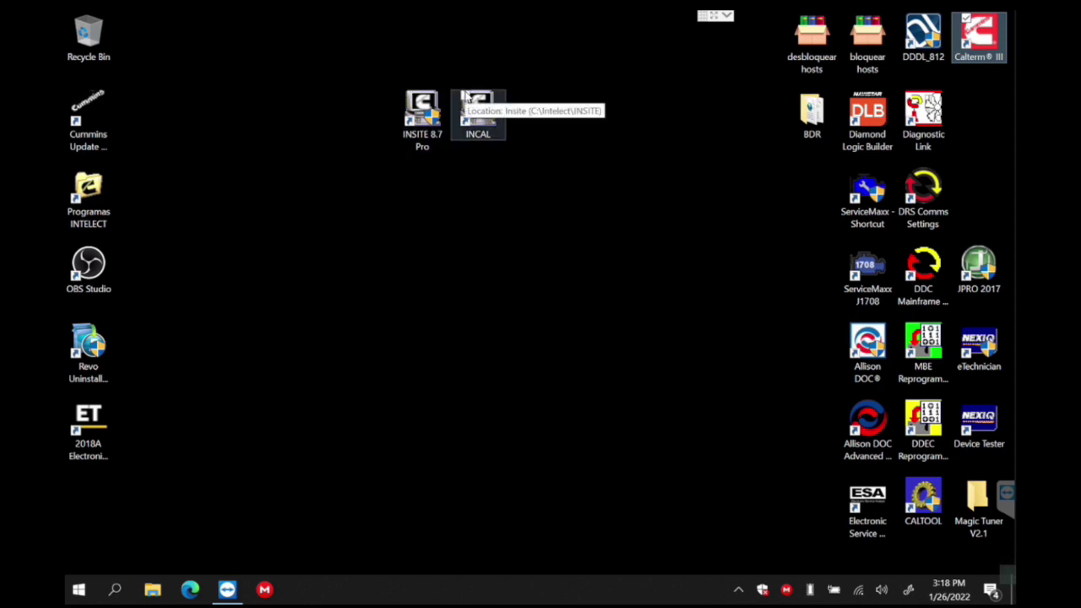
# Return INSITE 8.7 Pro and INCAL to the right-hand icons, then start INSITE 8.7 Pro
pyautogui.moveTo(422, 114); pyautogui.dragTo(987, 105)
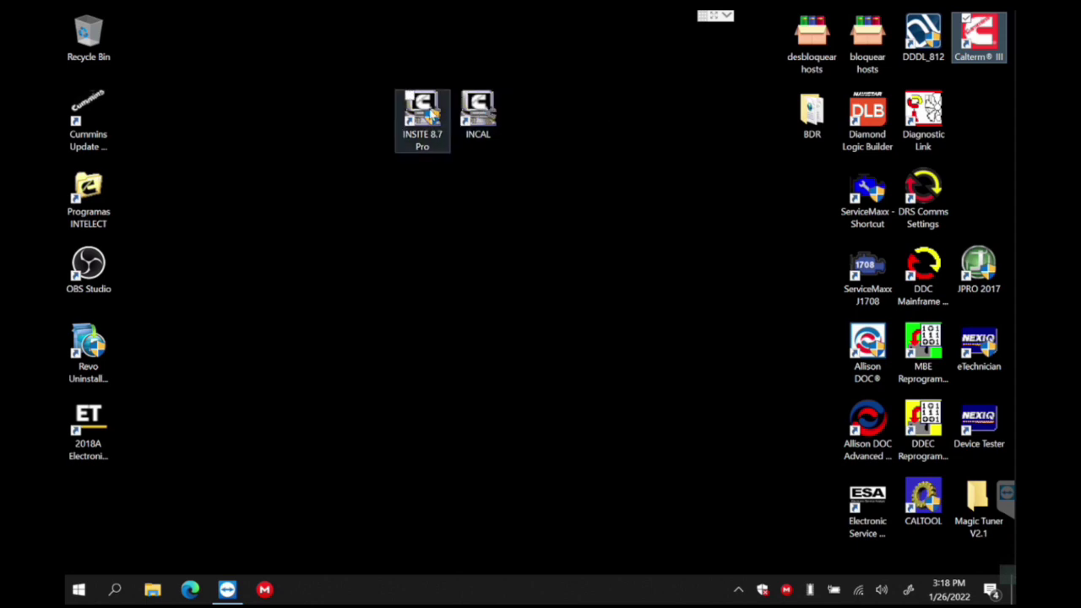
pyautogui.moveTo(478, 114); pyautogui.dragTo(980, 196)
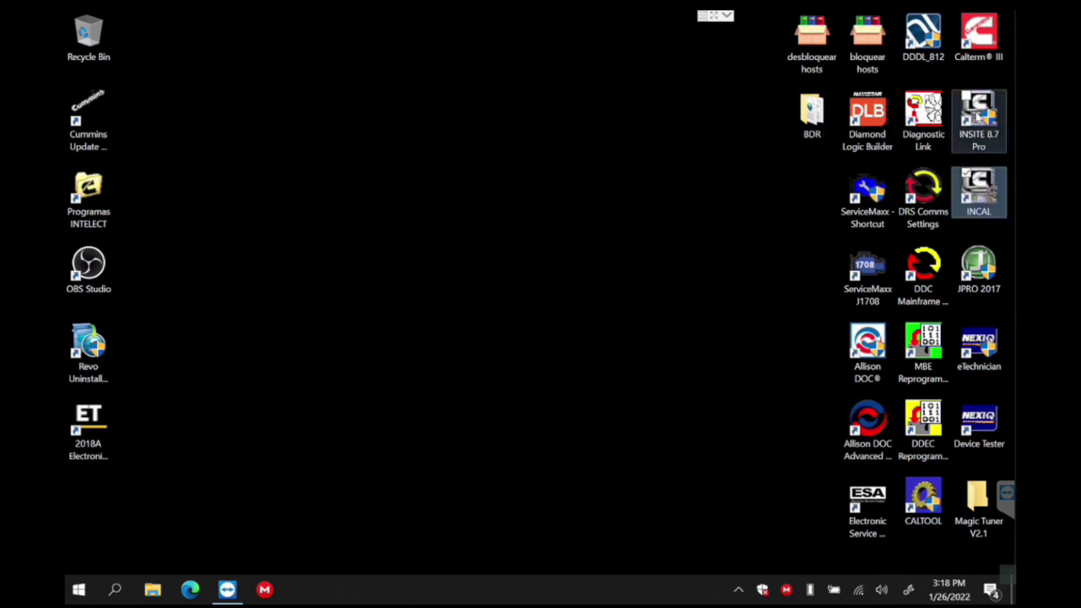
pyautogui.doubleClick(978, 118)
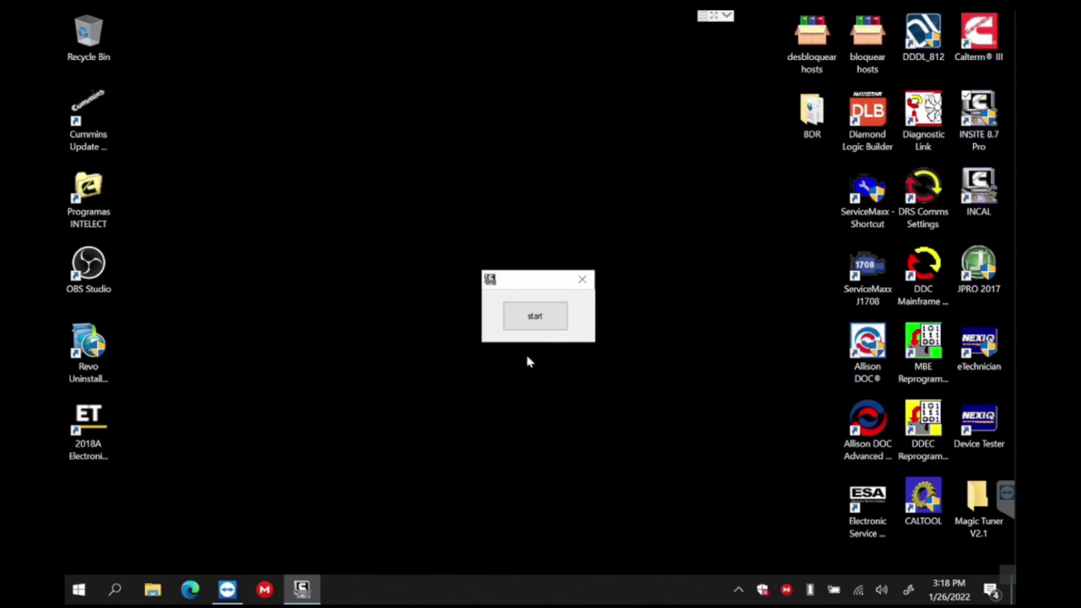
pyautogui.click(527, 326)
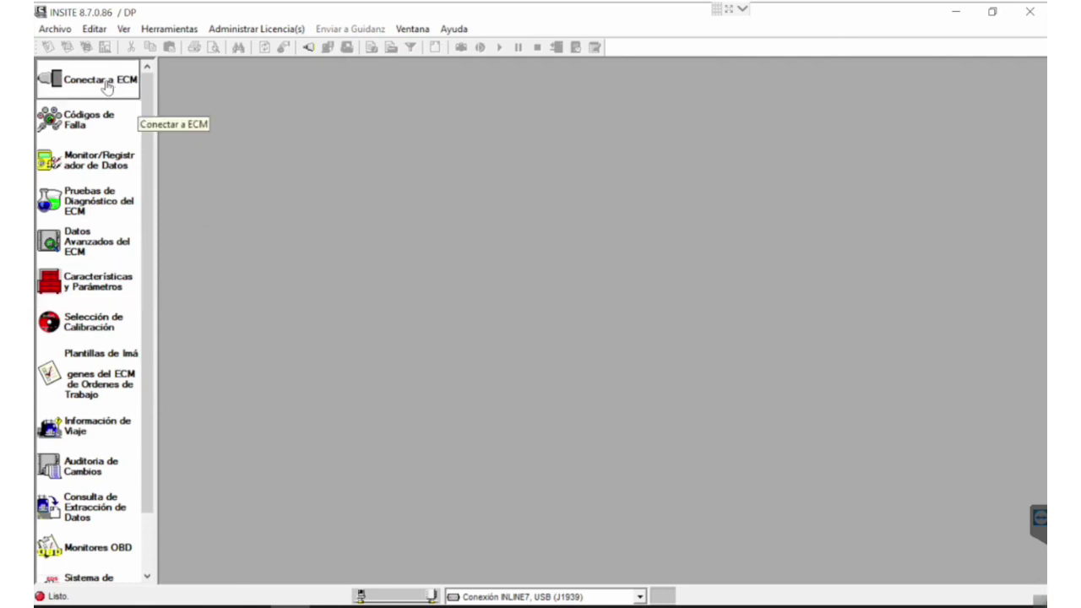
pyautogui.click(103, 86)
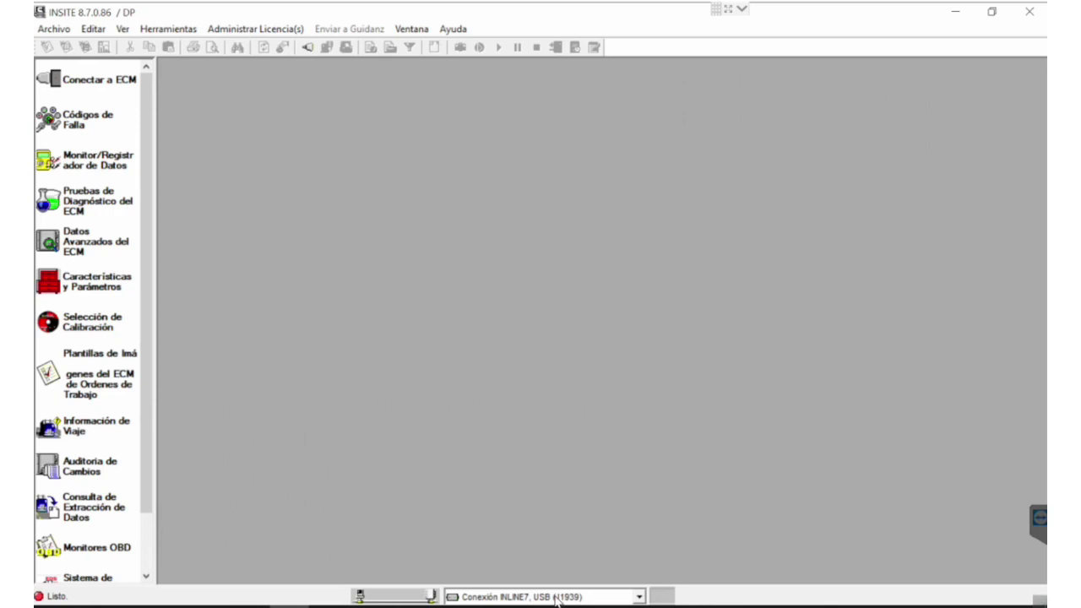
# Choose 'Agregar Nueva...' from the status-bar connection list and get past the wizard's welcome page
pyautogui.click(639, 597)
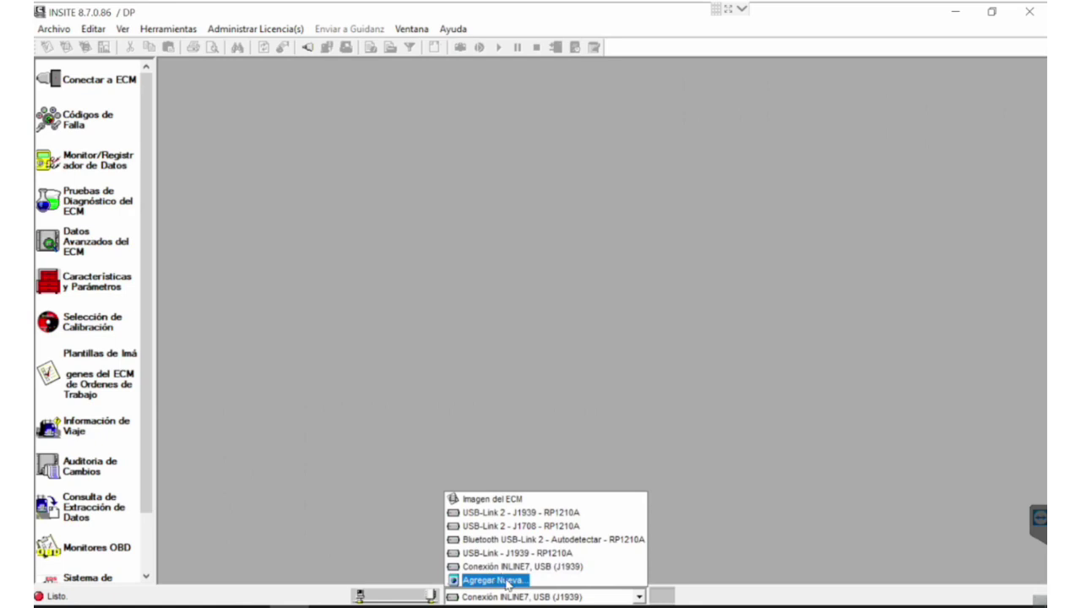
pyautogui.click(497, 582)
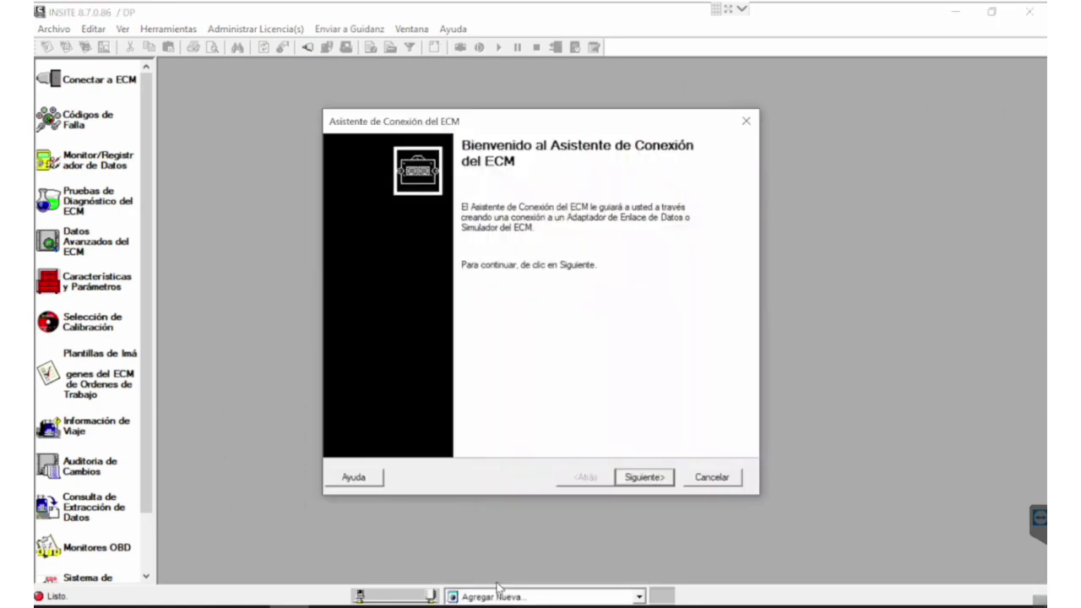
pyautogui.click(639, 478)
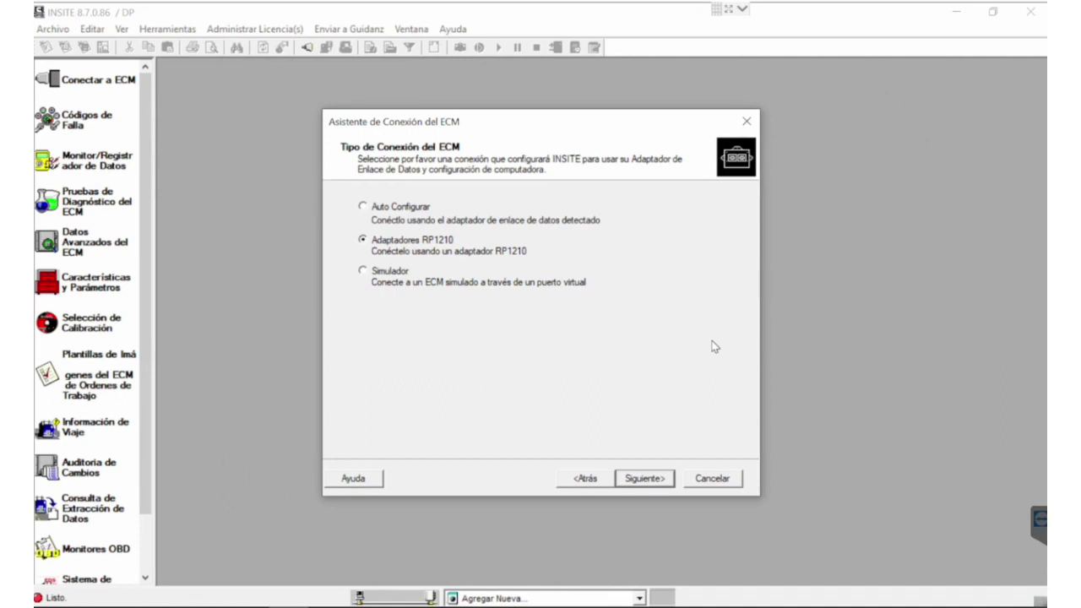
# Continue with RP1210 adapters and browse the vendors in the Vendedor dropdown
pyautogui.click(644, 480)
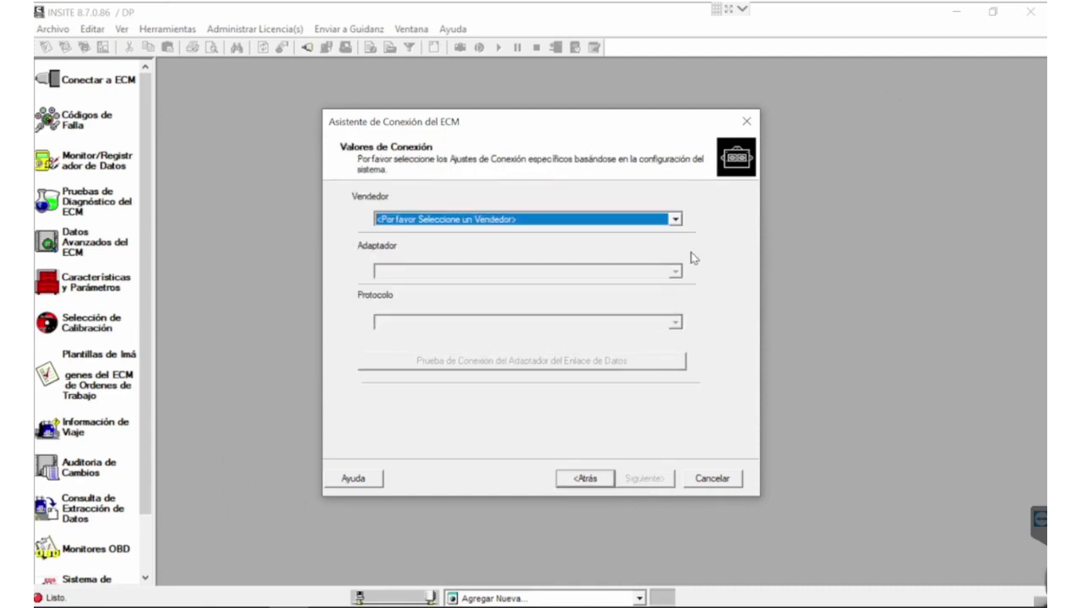
pyautogui.click(676, 220)
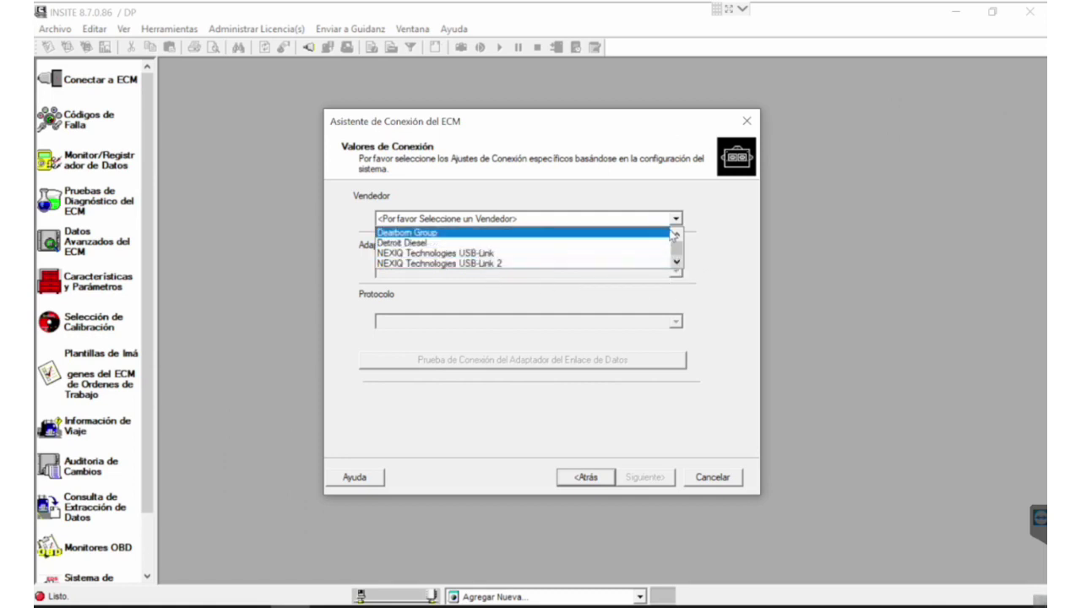
pyautogui.scroll(1, 673, 234)
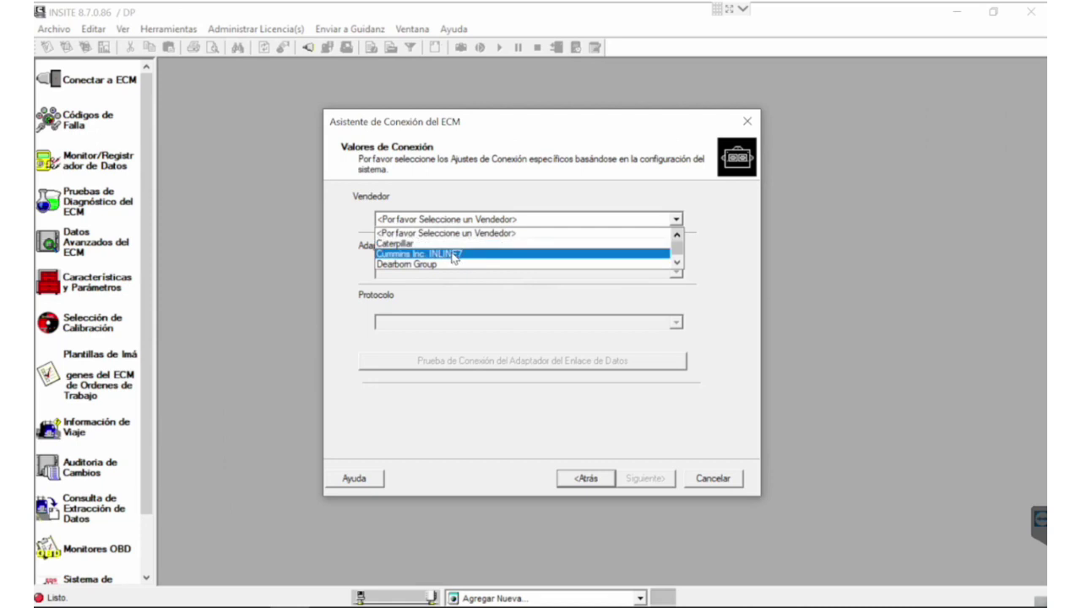
pyautogui.click(676, 264)
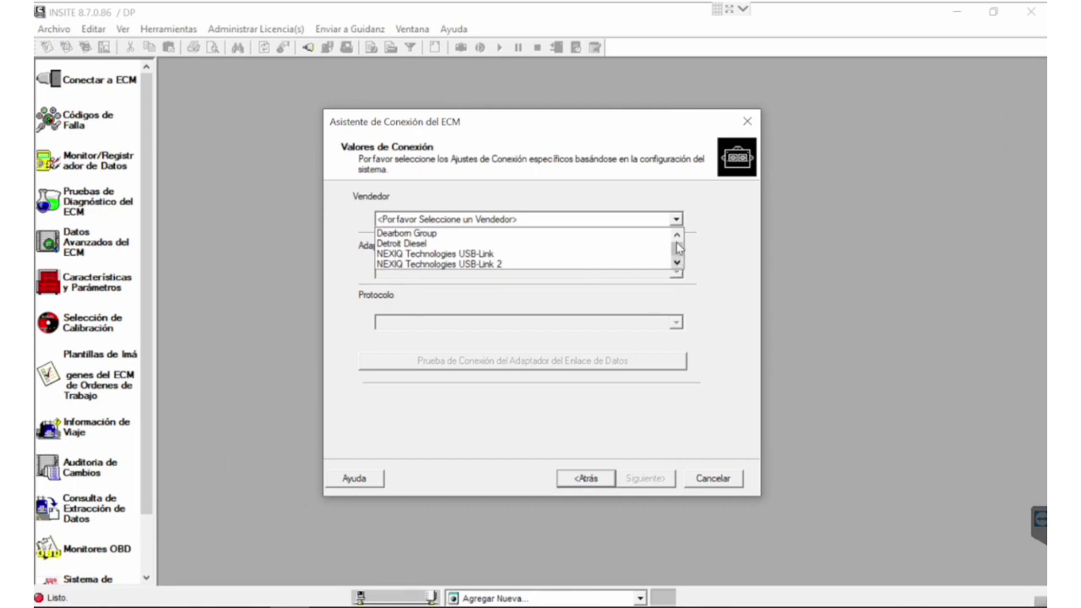
pyautogui.click(677, 236)
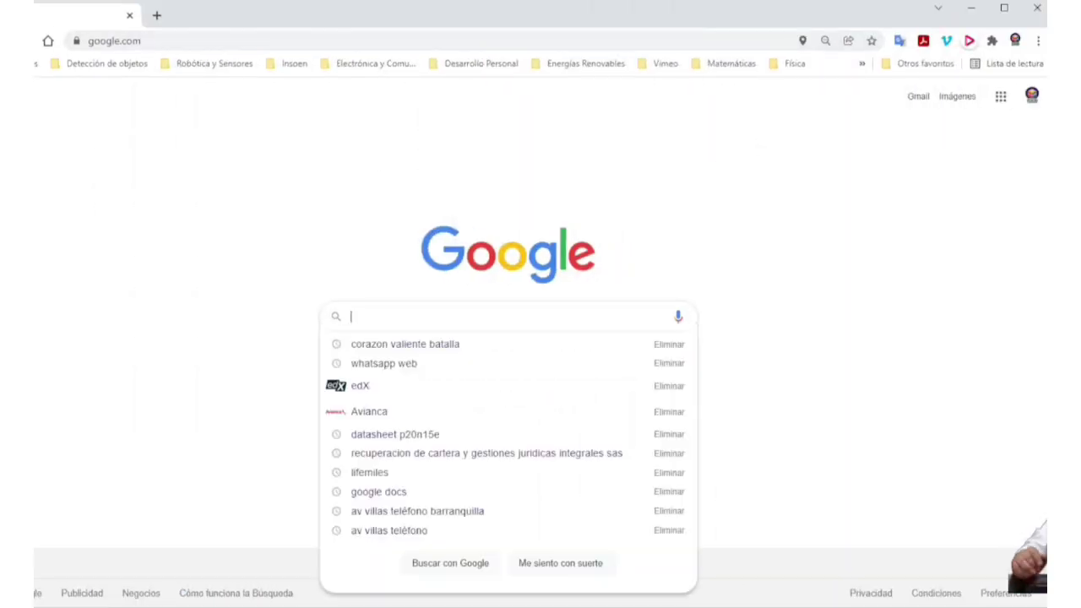
# Search Google for 'driver nexiq2' and open the 'Product Drivers - NEXIQ.com' result
pyautogui.write('d')
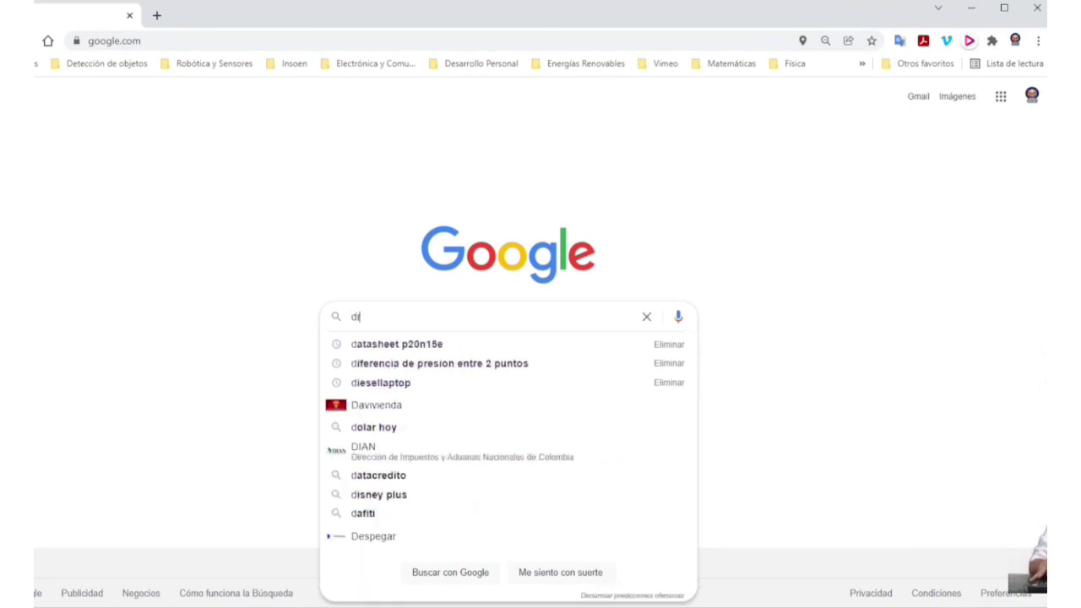
pyautogui.write('river nexiq2')
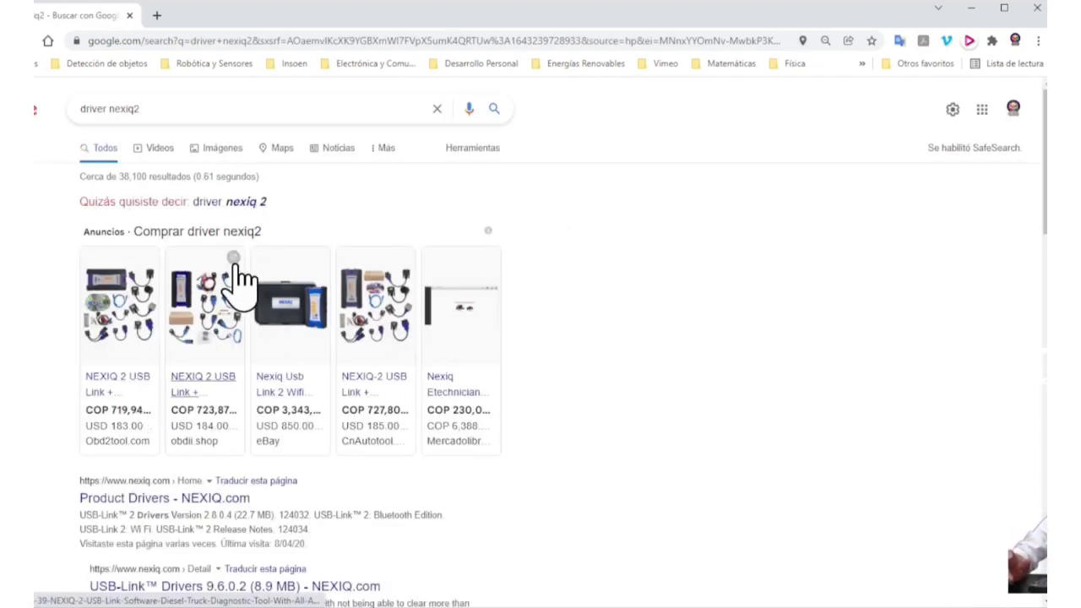
pyautogui.scroll(-1, 243, 308)
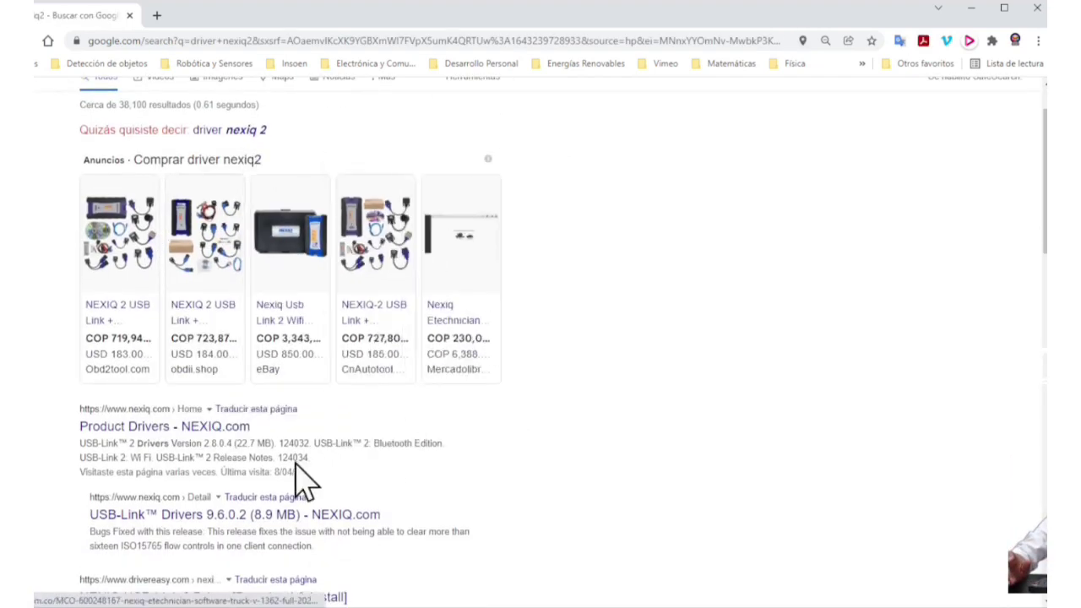
pyautogui.click(154, 433)
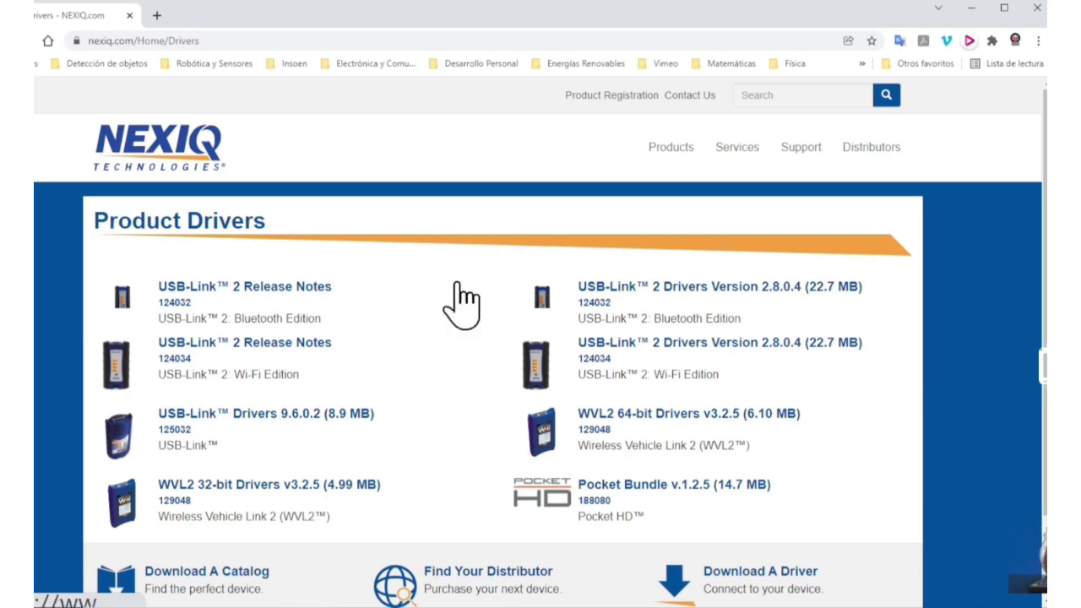
# Highlight the Bluetooth and Wi-Fi Edition labels and part numbers 124032 and 124034
pyautogui.scroll(-2, 423, 182)
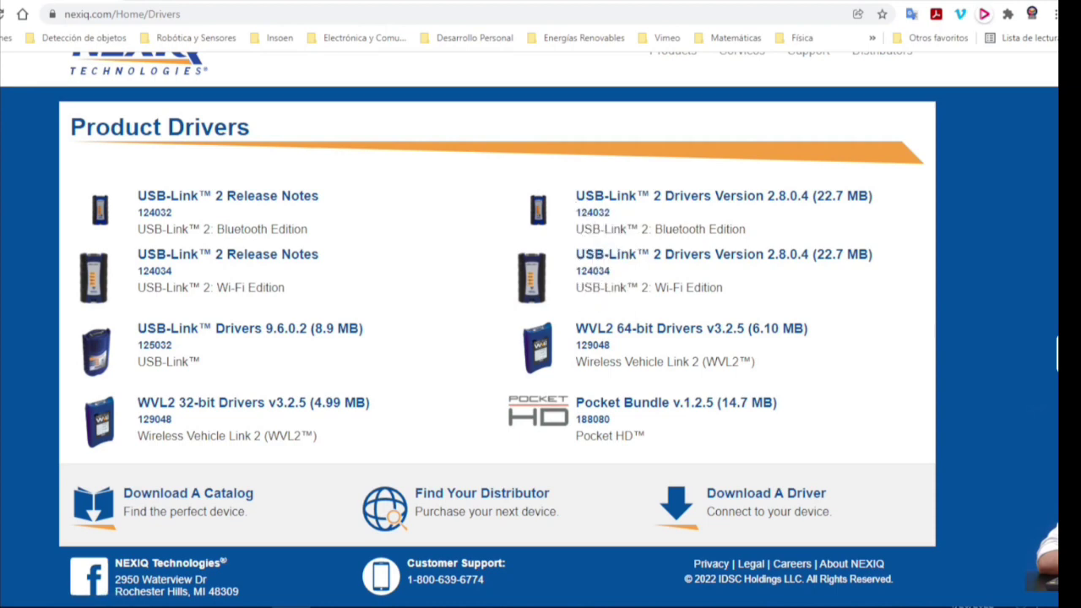
pyautogui.moveTo(748, 229); pyautogui.dragTo(655, 226)
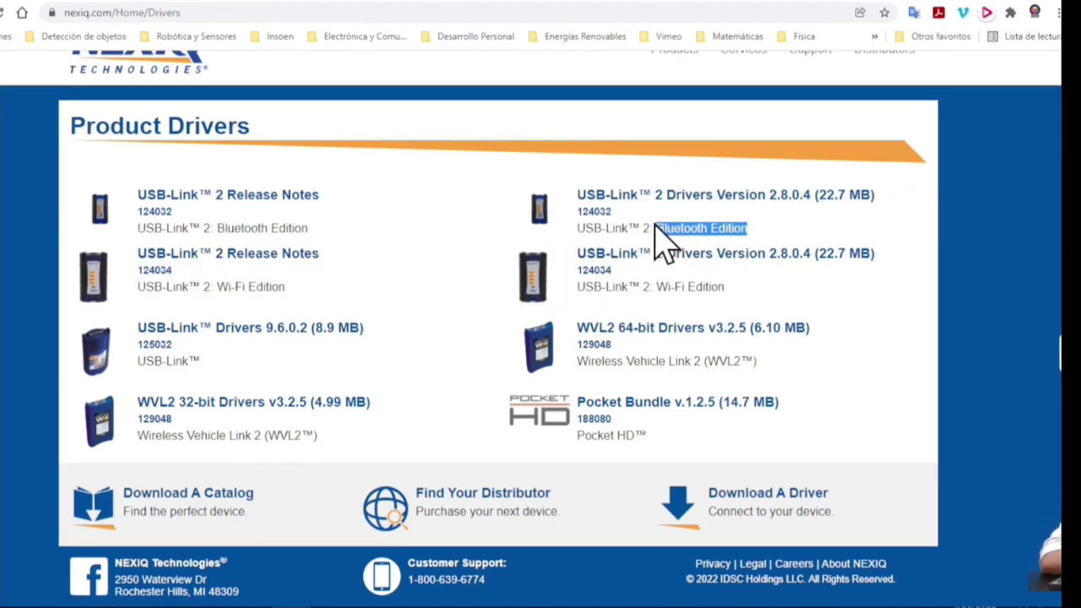
pyautogui.moveTo(725, 288); pyautogui.dragTo(656, 289)
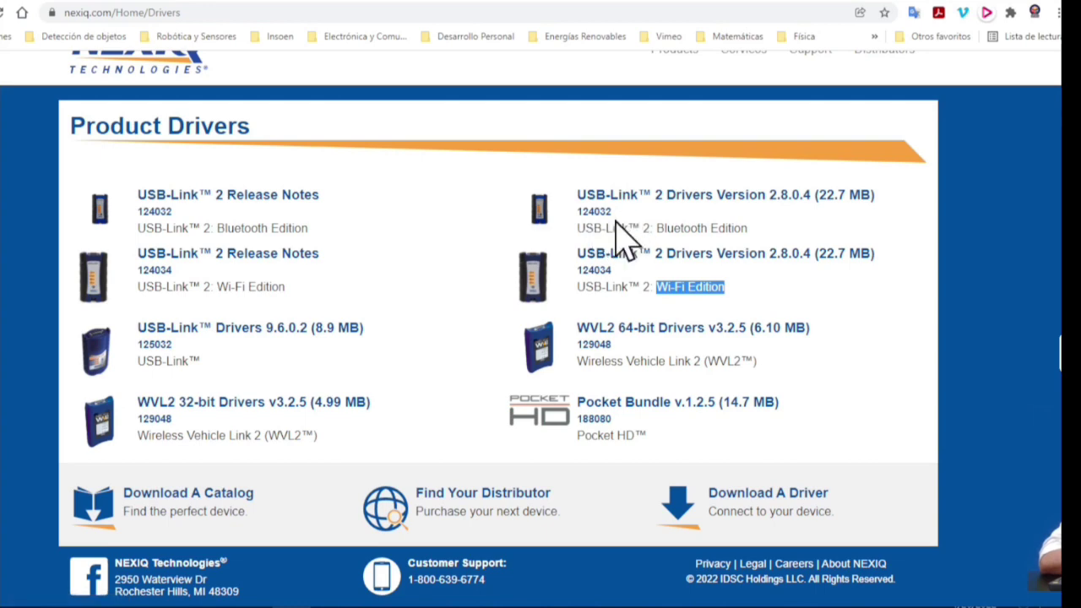
pyautogui.moveTo(615, 214); pyautogui.dragTo(591, 216)
pyautogui.tripleClick(591, 216)
pyautogui.click(584, 235)
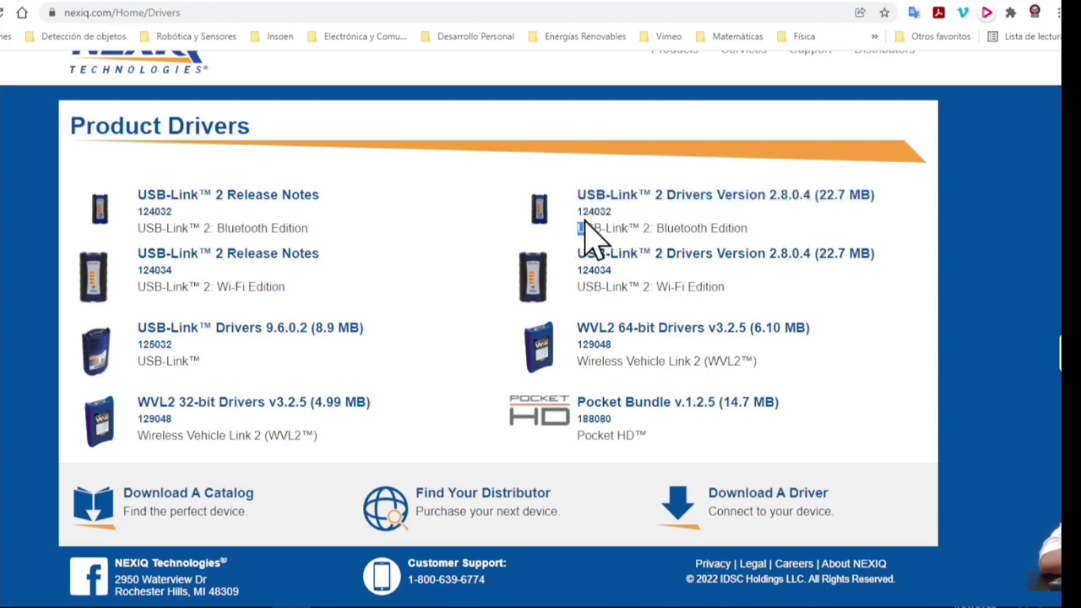
pyautogui.doubleClick(592, 213)
pyautogui.click(604, 288)
pyautogui.tripleClick(580, 283)
pyautogui.doubleClick(582, 272)
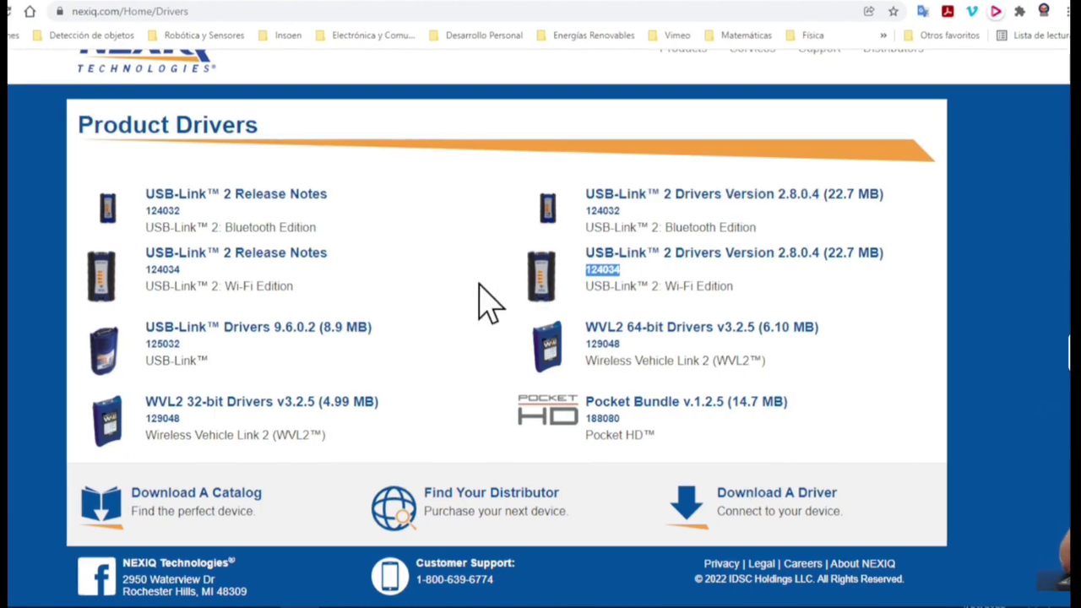
# Run a Google search for 'driver inline 6'
pyautogui.click(479, 302)
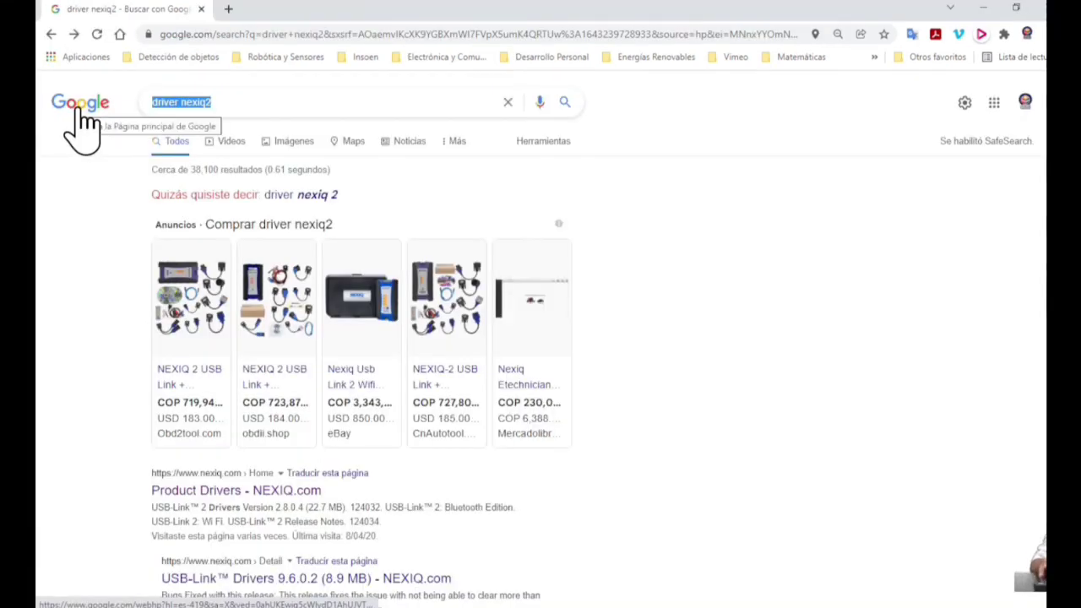
pyautogui.write('dri')
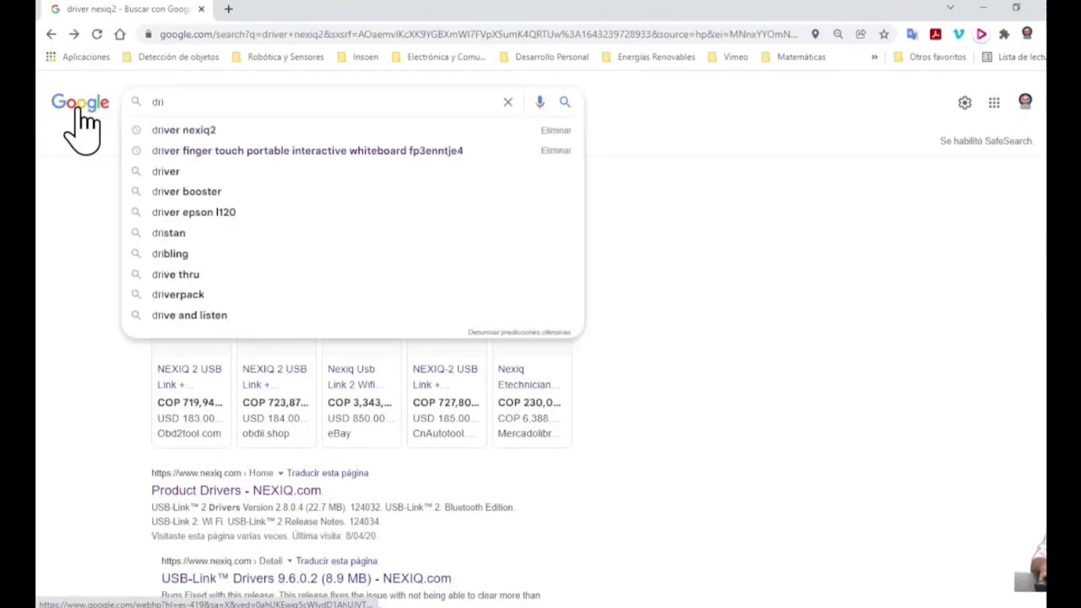
pyautogui.write('ver inline 6')
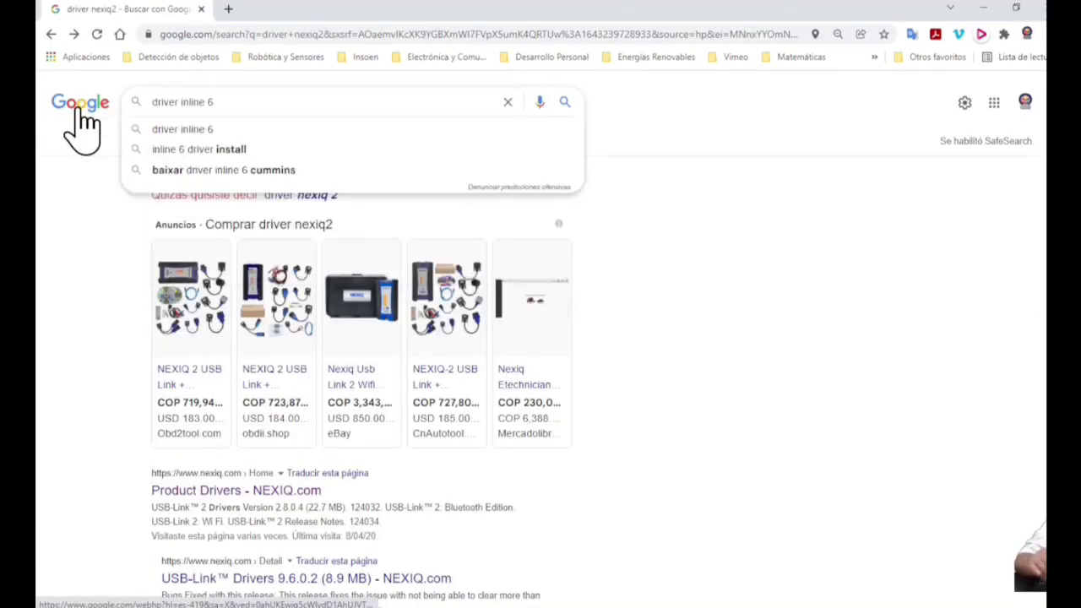
pyautogui.press('Return')
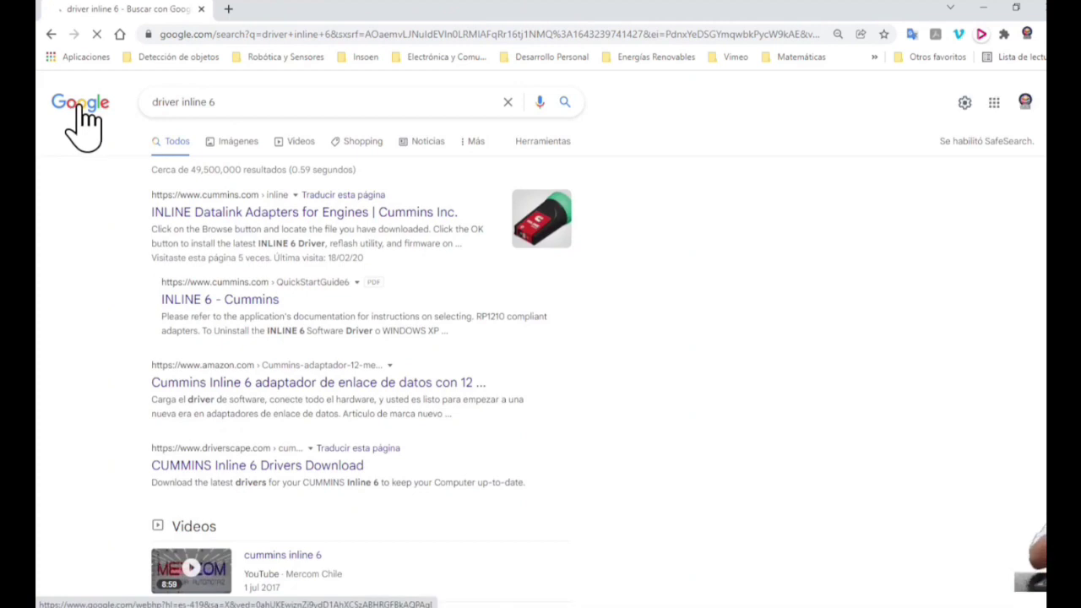
# Open the Cummins 'INLINE Datalink Adapters for Engines' page and expand the INLINE 6 software downloads
pyautogui.click(265, 226)
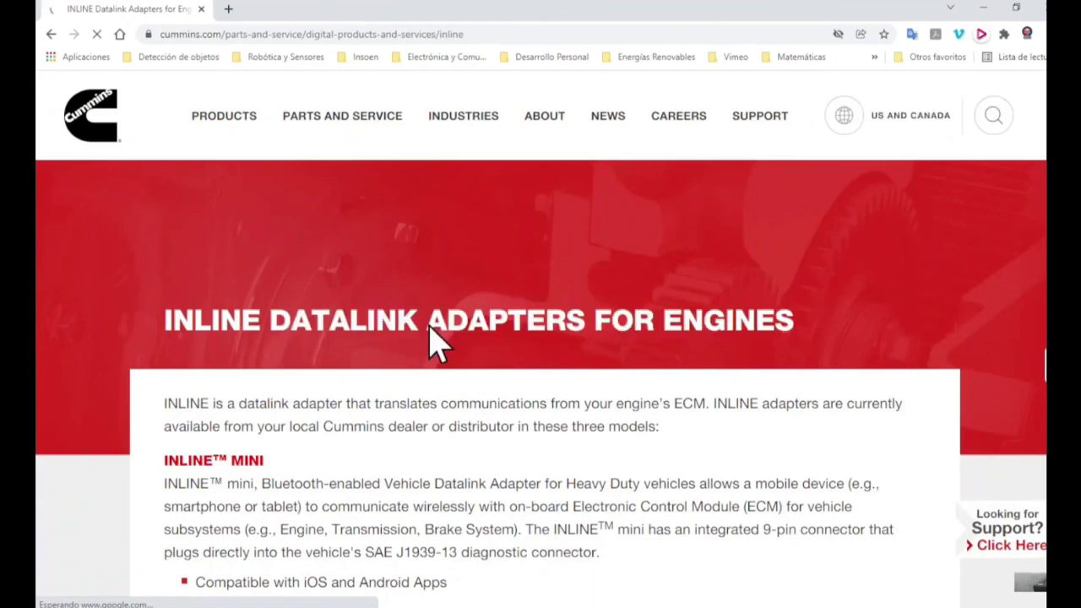
pyautogui.scroll(-3, 435, 355)
pyautogui.scroll(-3, 427, 372)
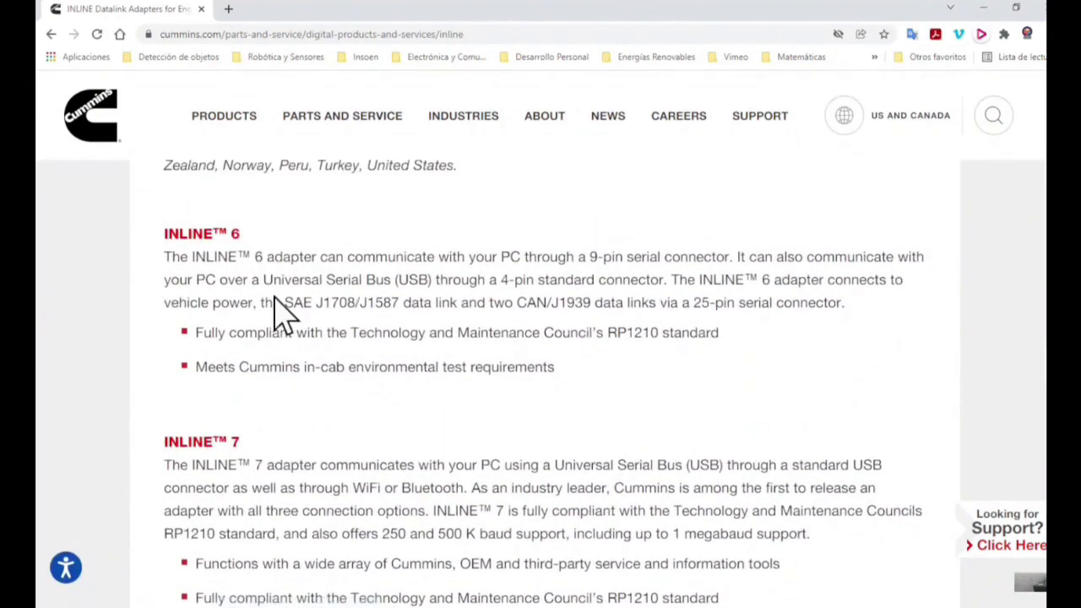
pyautogui.scroll(-2, 278, 372)
pyautogui.scroll(-5, 398, 374)
pyautogui.scroll(-4, 411, 375)
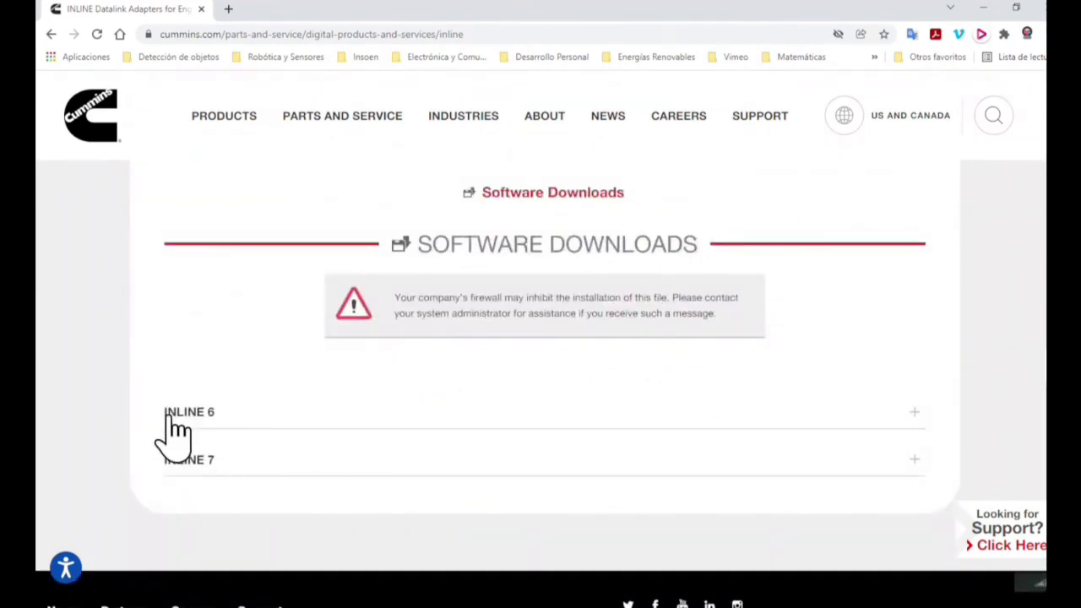
pyautogui.click(919, 410)
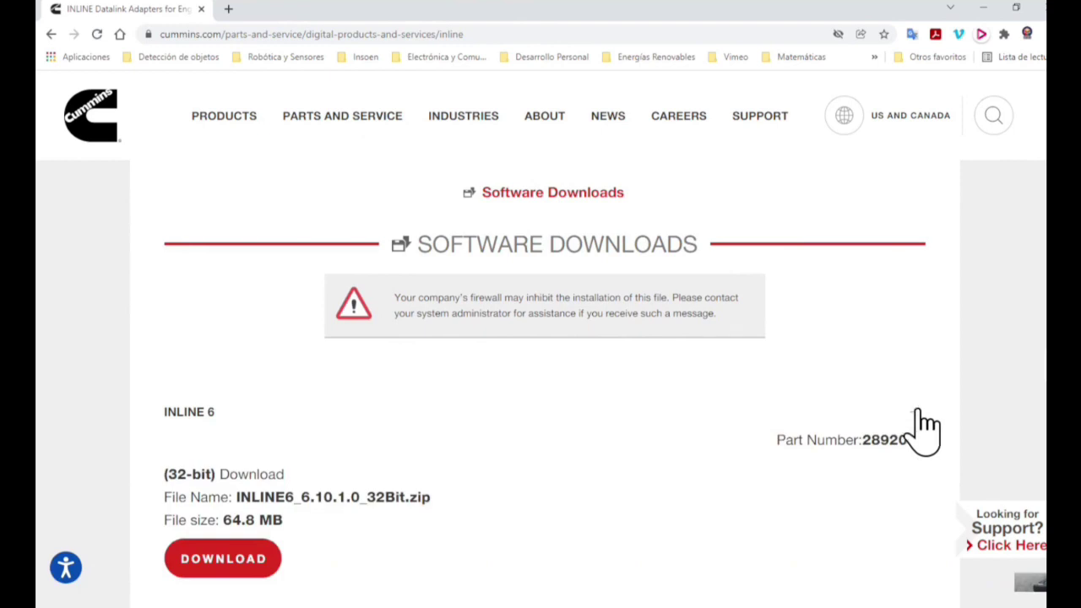
pyautogui.scroll(-3, 571, 471)
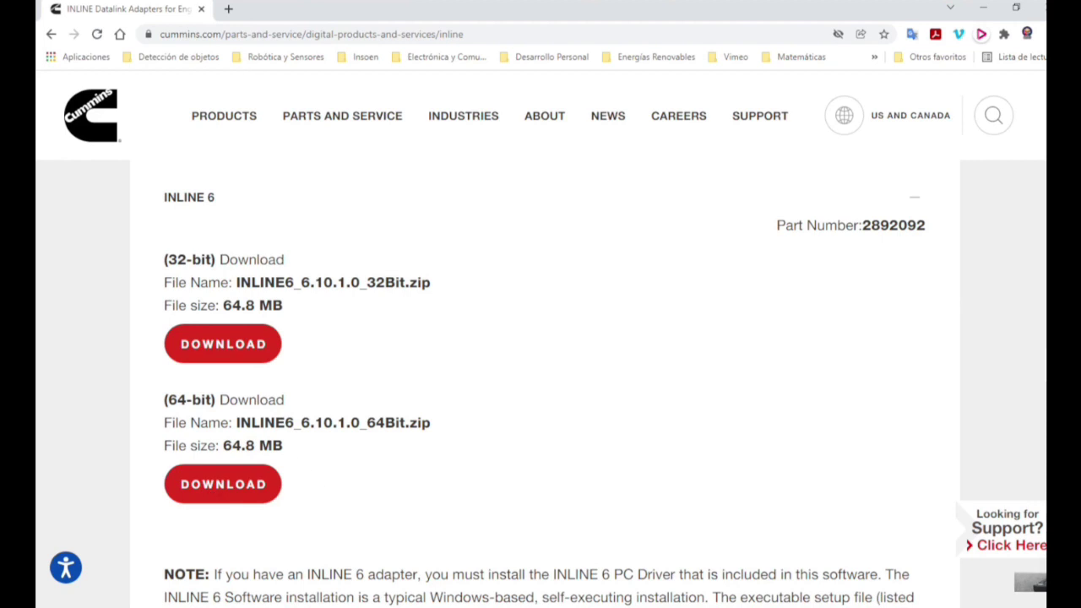
pyautogui.scroll(1, 520, 461)
pyautogui.scroll(3, 523, 470)
pyautogui.scroll(-3, 515, 507)
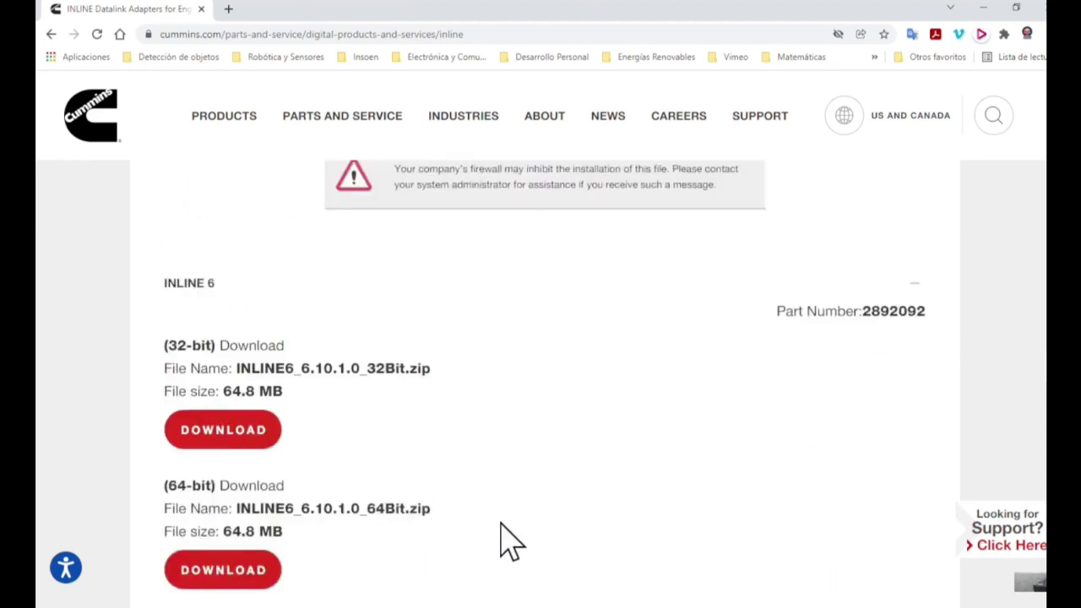
pyautogui.scroll(-1, 507, 535)
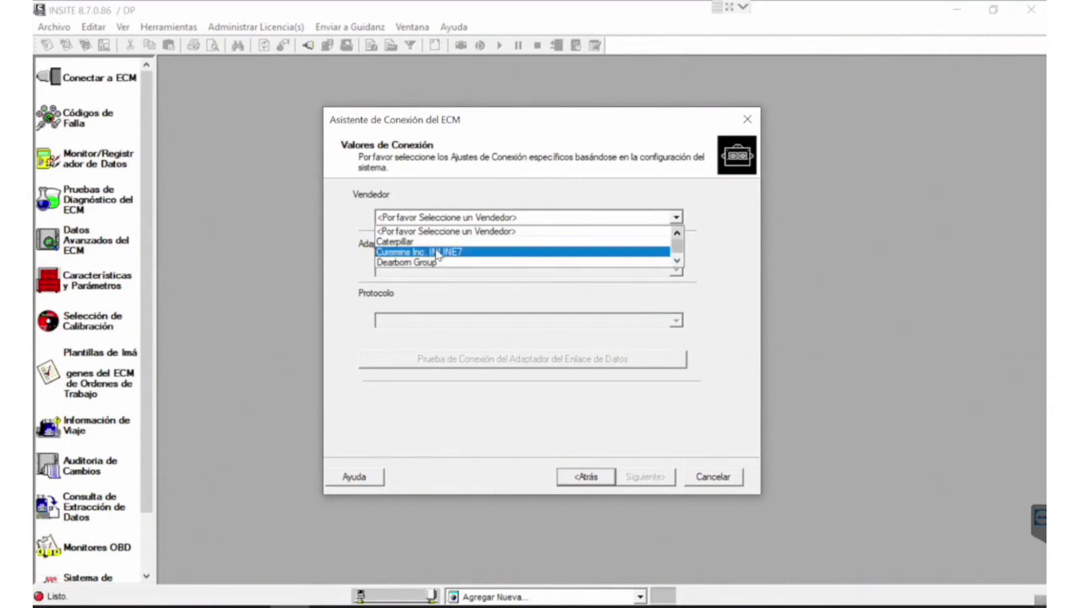
# Select Caterpillar as vendor and Caterpillar CA3 as adapter, then continue to naming
pyautogui.click(434, 243)
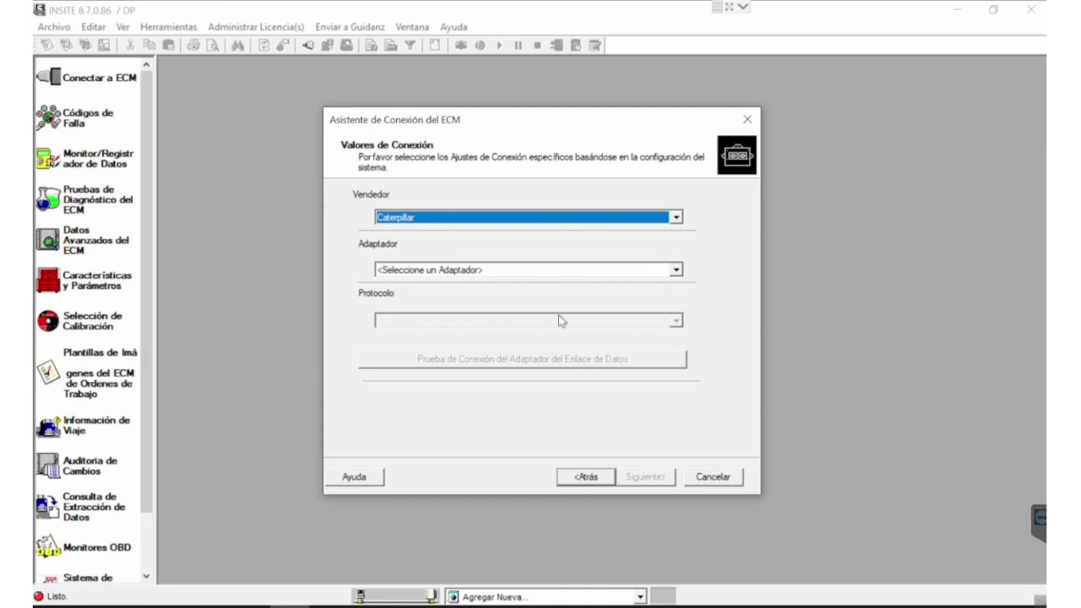
pyautogui.click(679, 271)
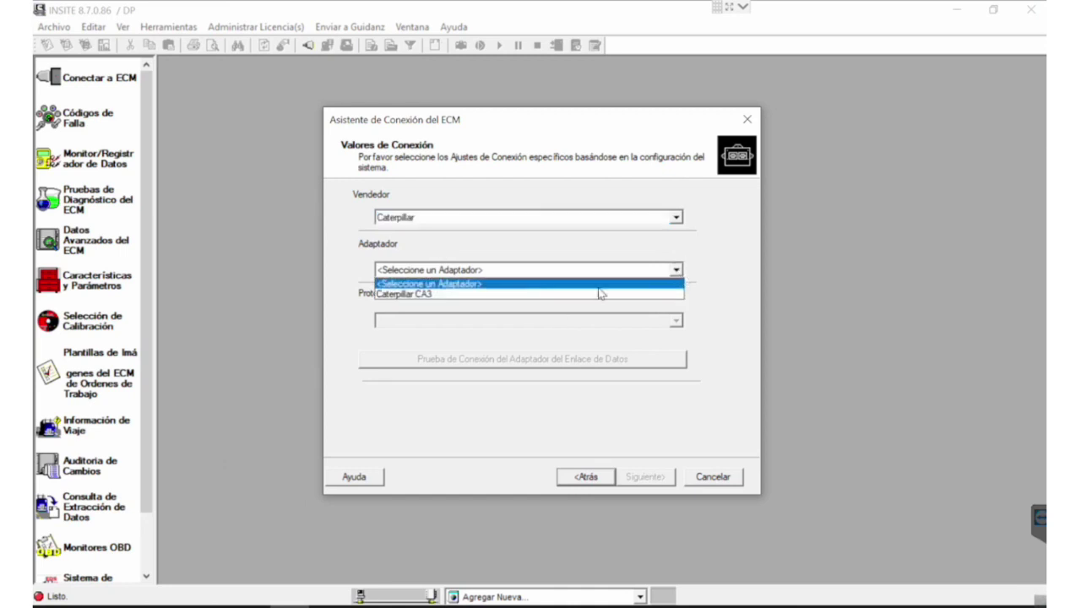
pyautogui.click(461, 296)
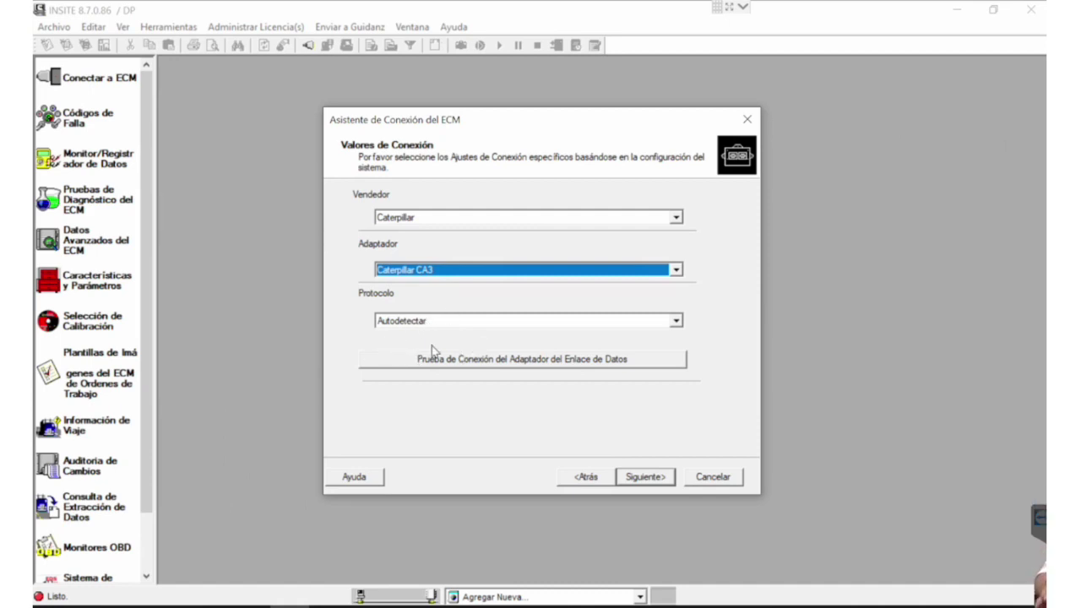
pyautogui.click(640, 477)
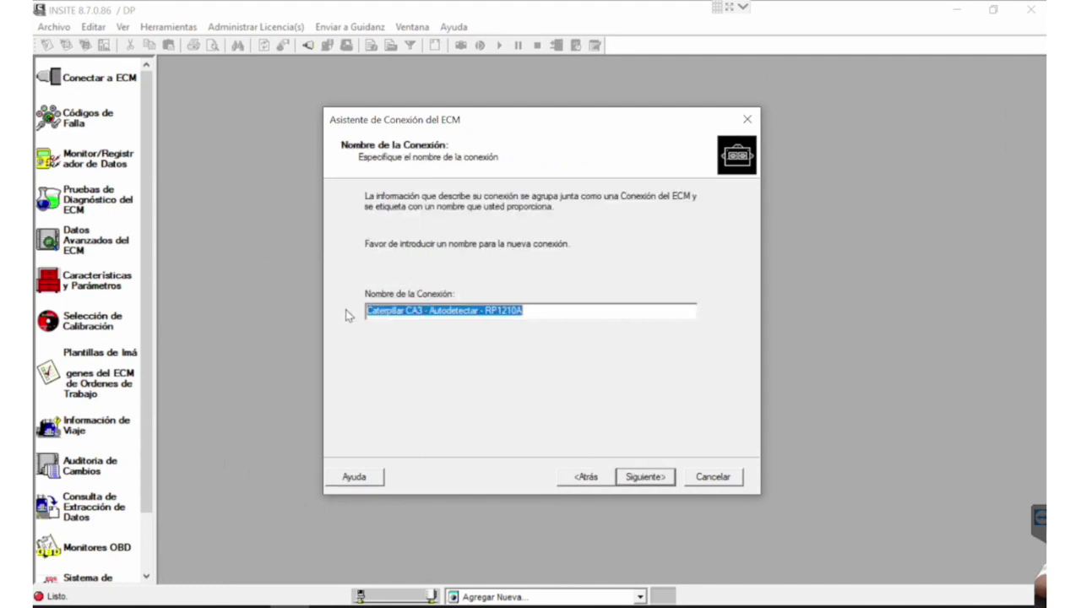
# Keep the default connection name, leave 'Para activar esta conexión' unticked, and finish the wizard
pyautogui.click(646, 477)
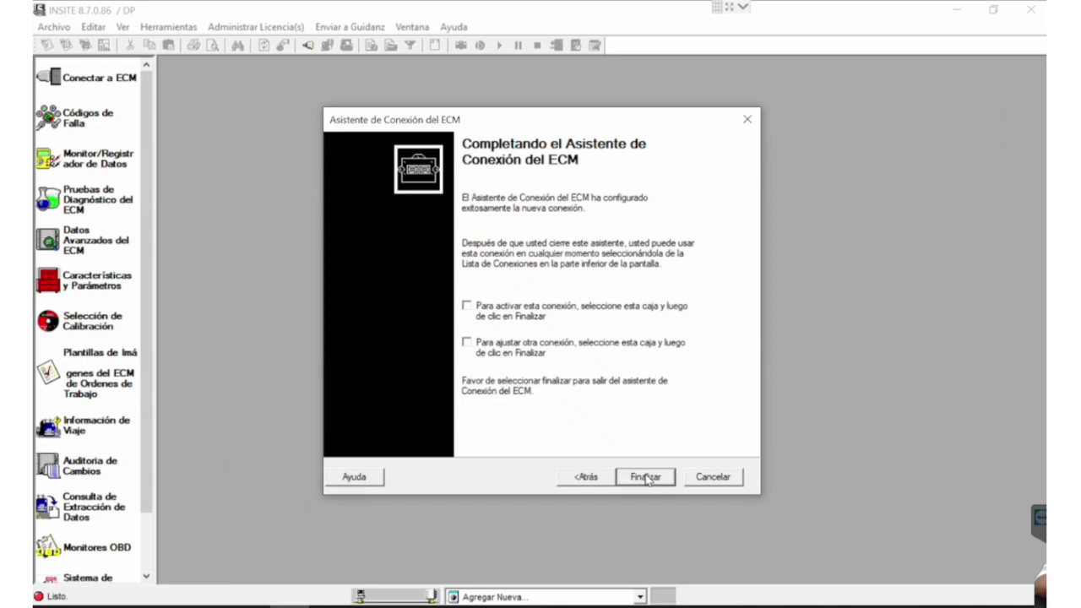
pyautogui.click(468, 306)
pyautogui.click(468, 306)
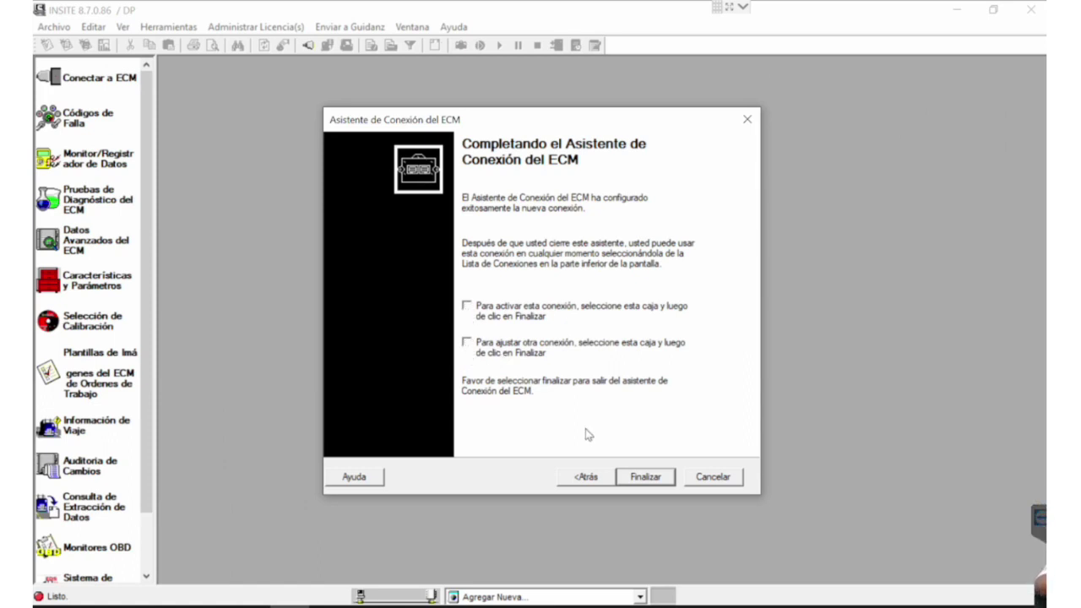
pyautogui.click(632, 479)
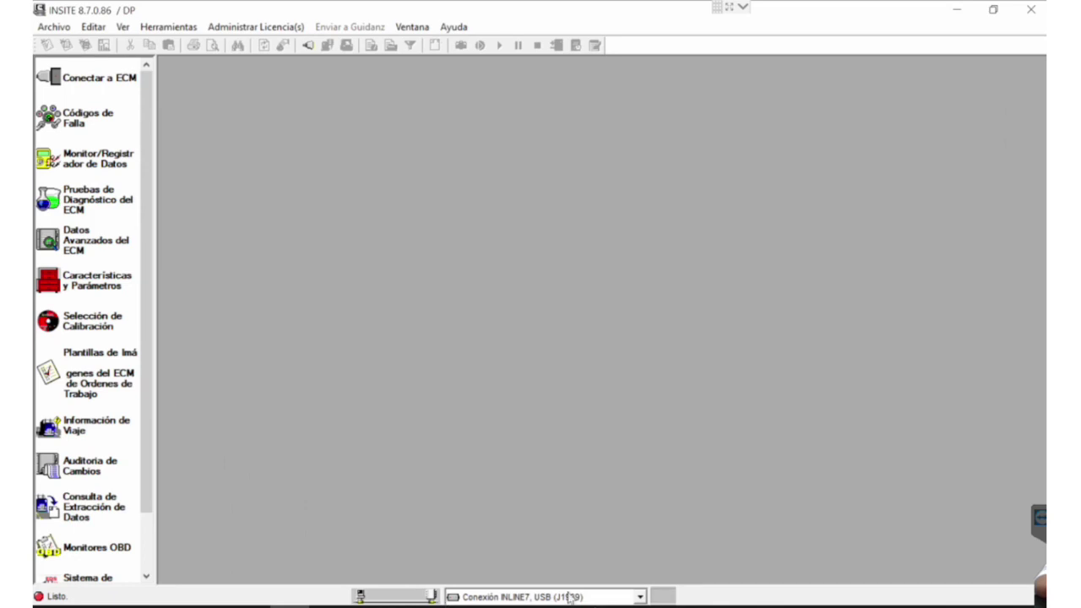
# Reselect 'Conexión INLINE7, USB (J1939)', cancel the prompt, and bring up 'Conectar a ECM'
pyautogui.click(641, 597)
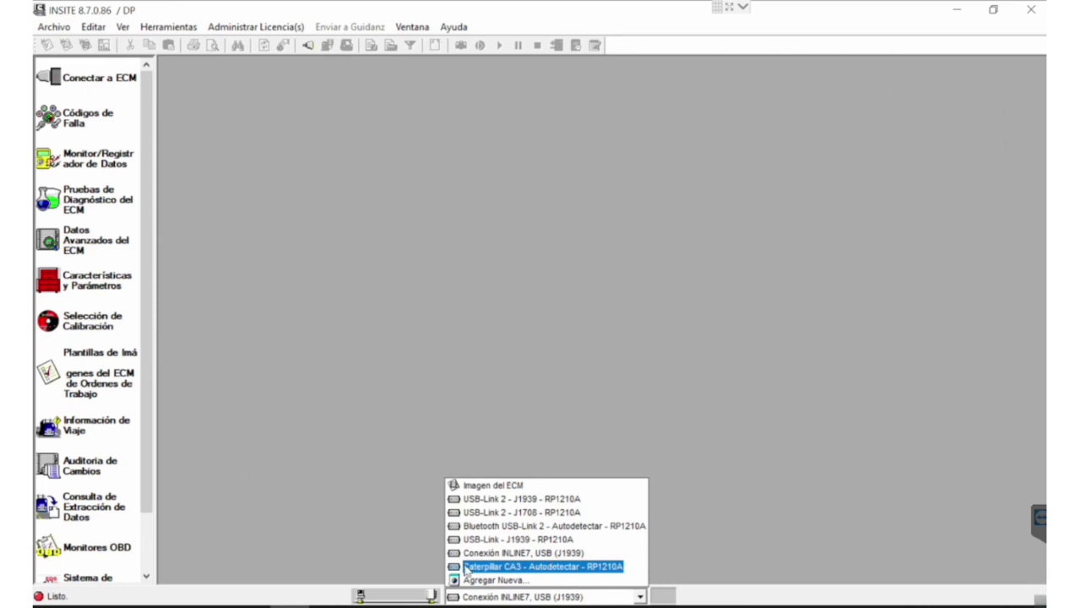
pyautogui.click(566, 554)
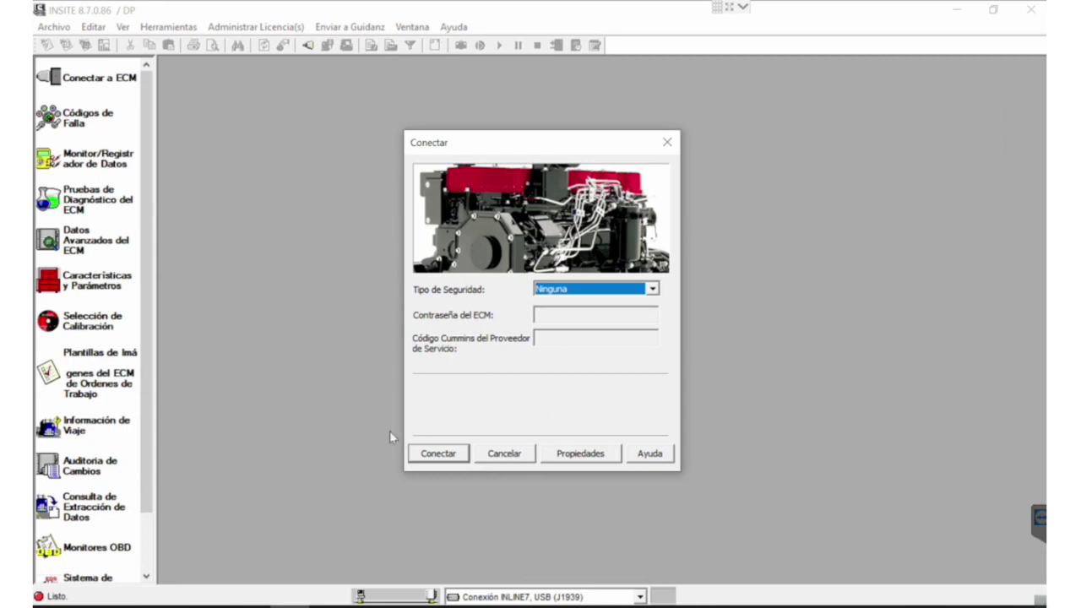
pyautogui.click(504, 452)
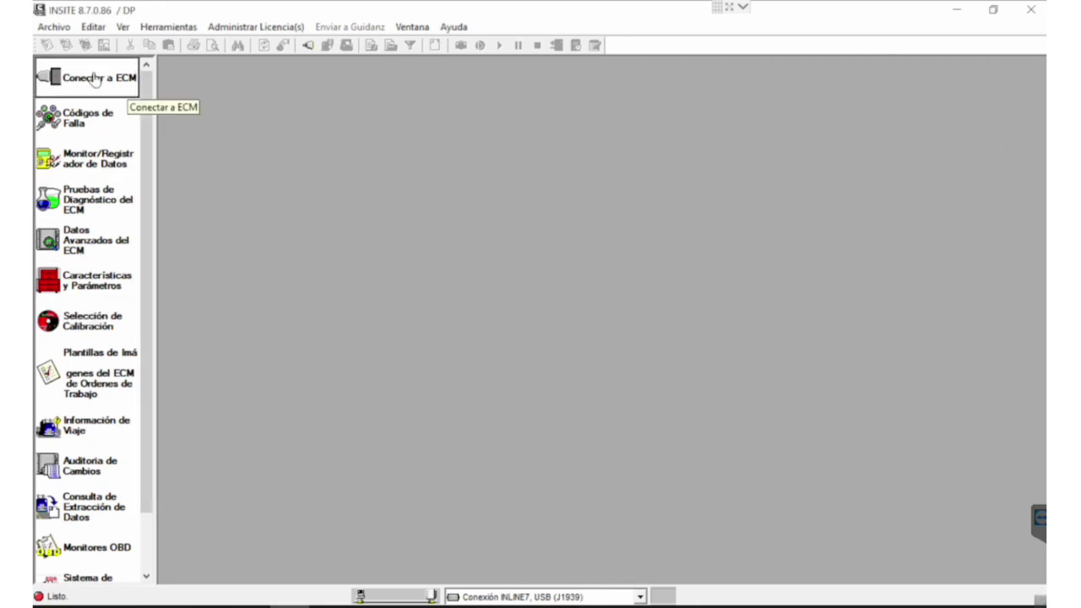
pyautogui.click(95, 79)
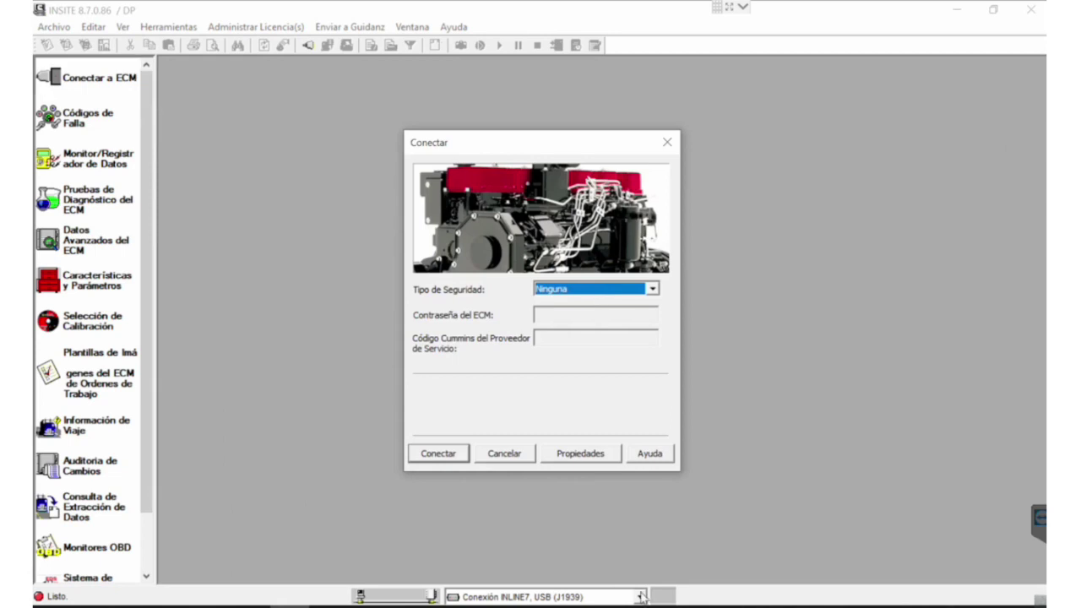